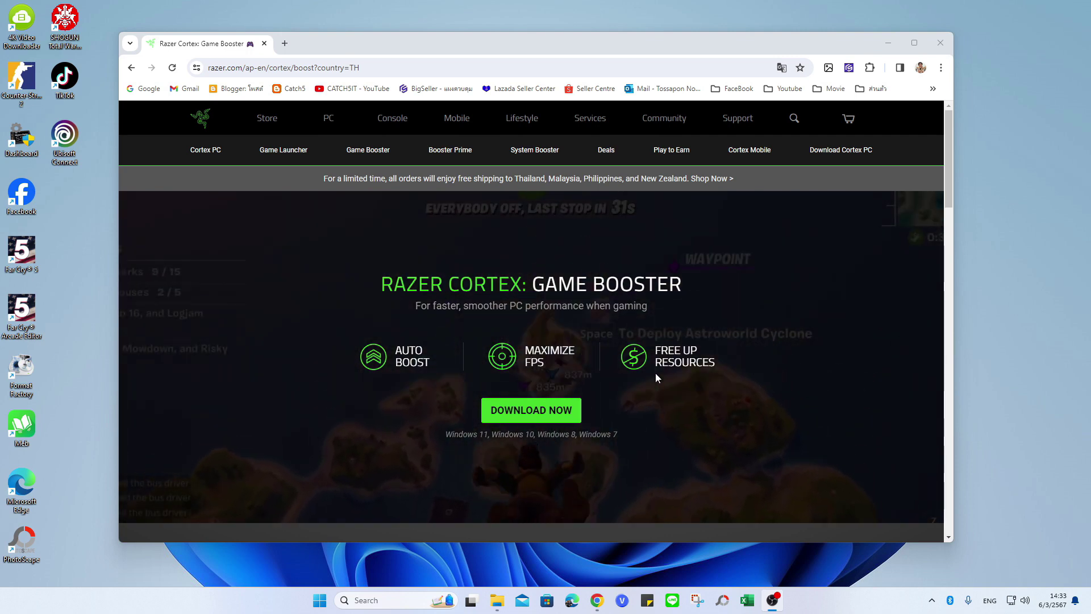
# Look through the Razer Cortex: Game Booster web page, including its auto-boost and FPS feature descriptions.
pyautogui.scroll(-5, 655, 373)
pyautogui.scroll(-1, 655, 373)
pyautogui.scroll(1, 656, 373)
pyautogui.scroll(-8, 750, 364)
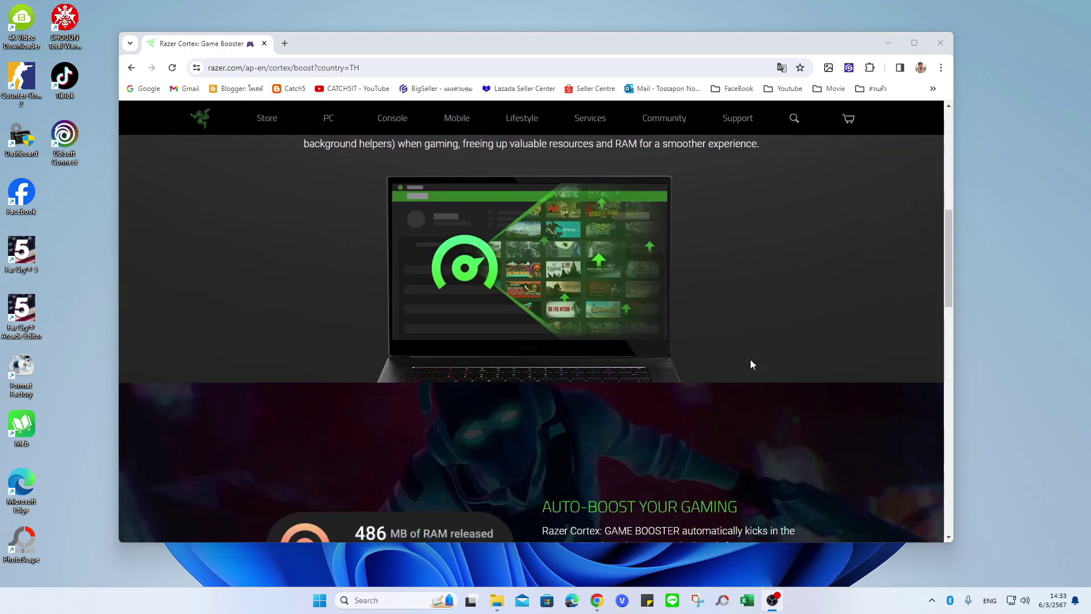
pyautogui.scroll(-5, 750, 362)
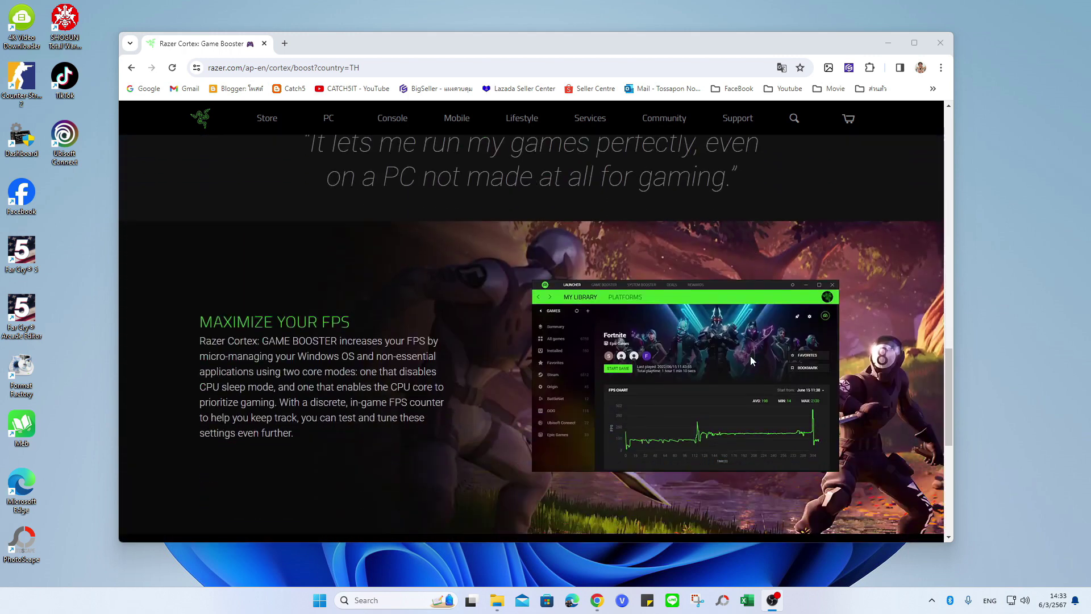
pyautogui.scroll(1, 750, 356)
pyautogui.scroll(-1, 750, 356)
pyautogui.scroll(15, 693, 438)
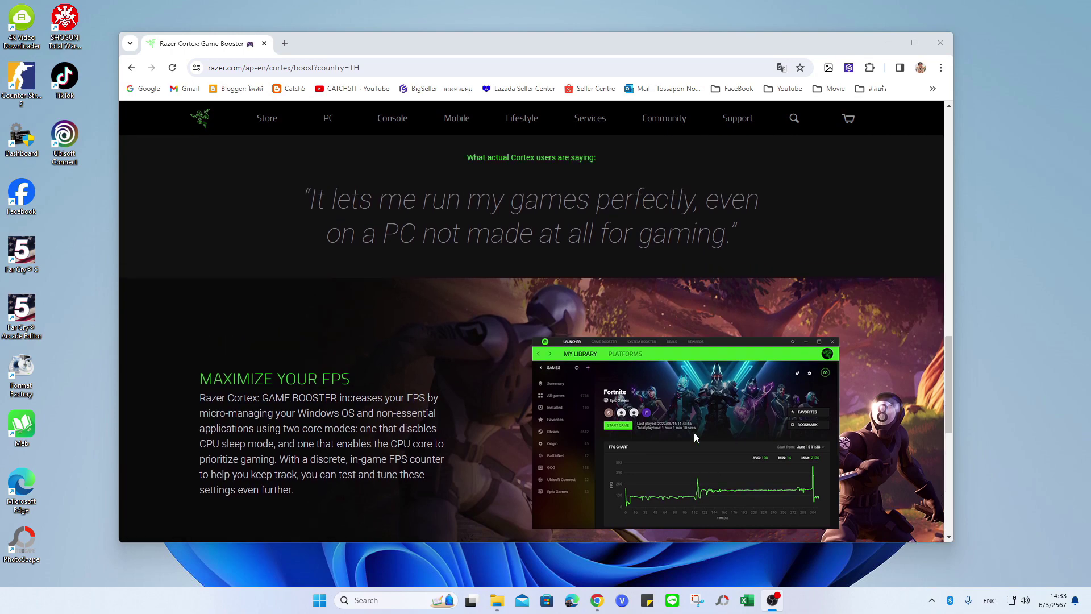
pyautogui.scroll(3, 694, 437)
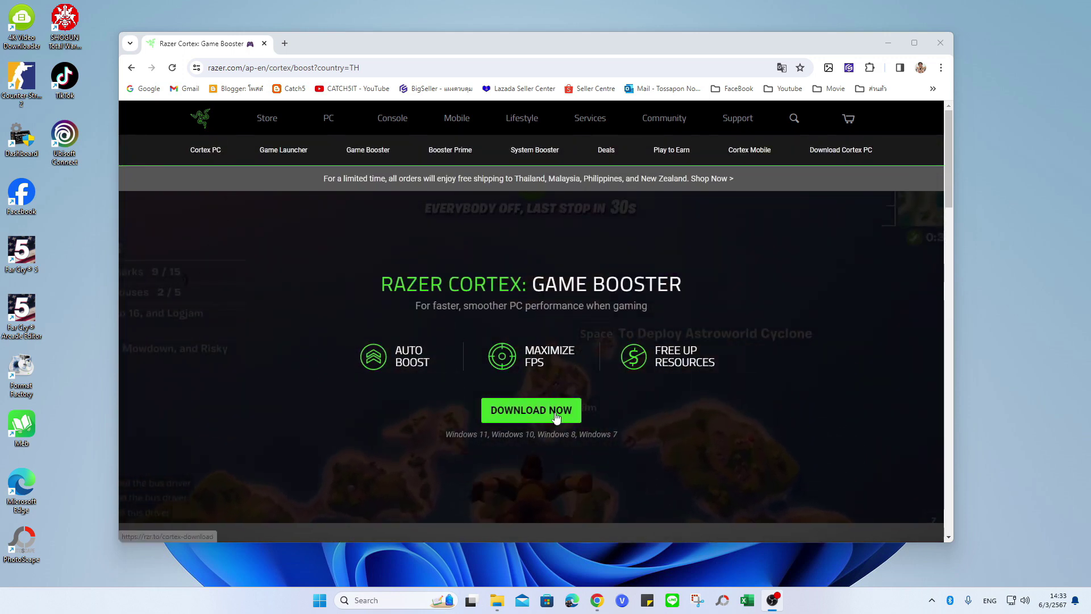
# Download RazerCortexInstaller.exe to the Downloads folder and show the file there.
pyautogui.click(556, 417)
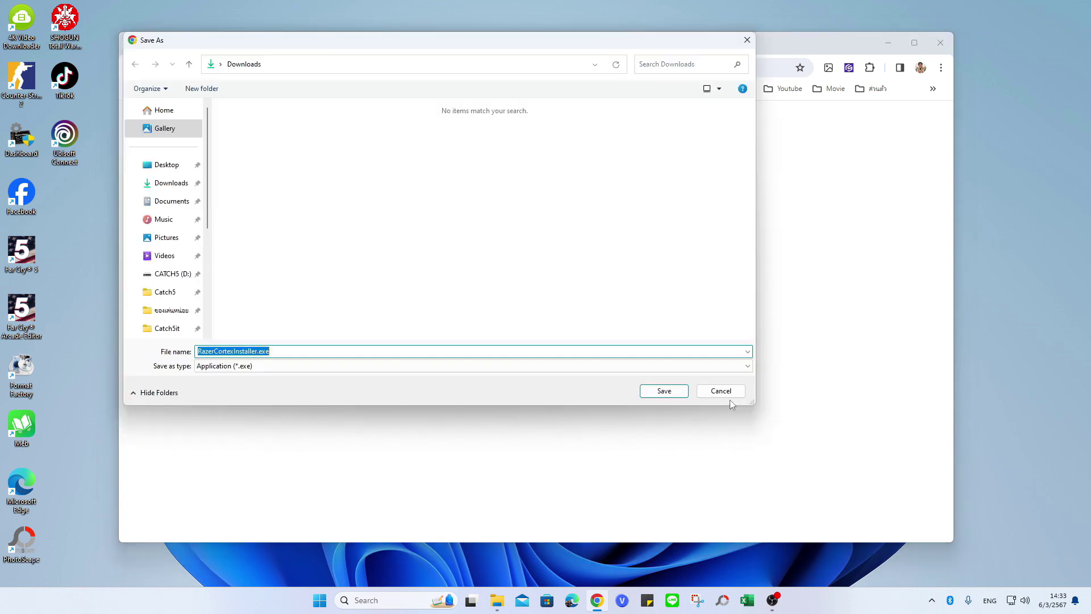
pyautogui.click(662, 391)
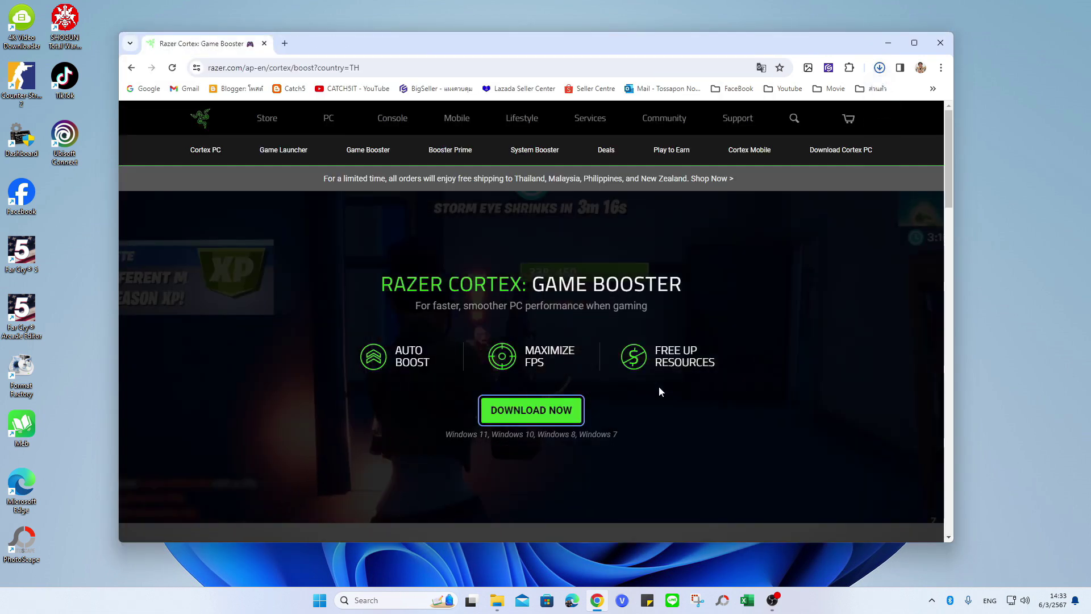
pyautogui.click(879, 67)
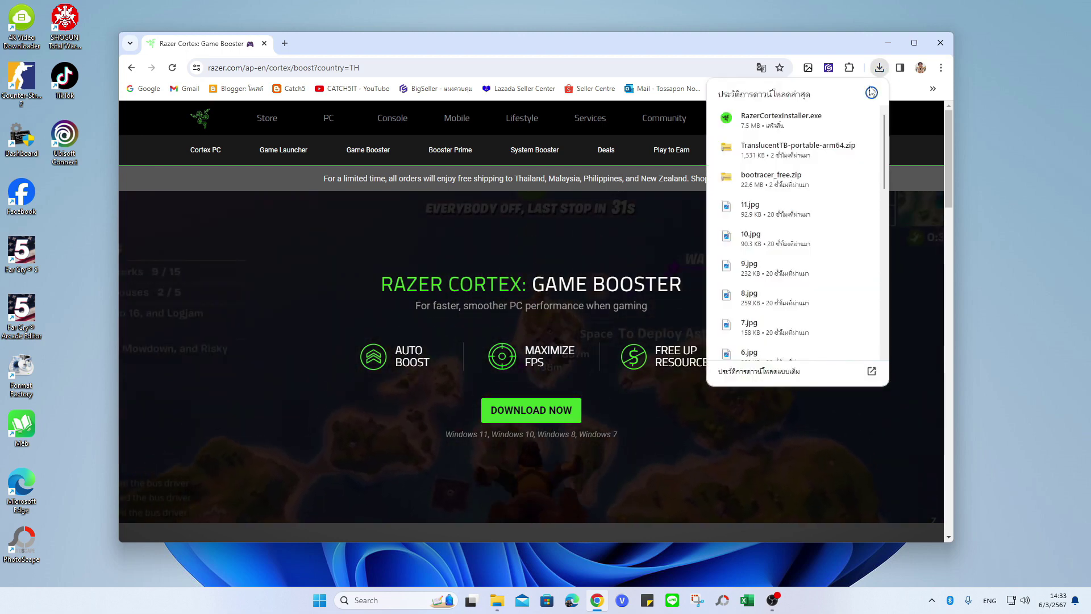
pyautogui.click(857, 118)
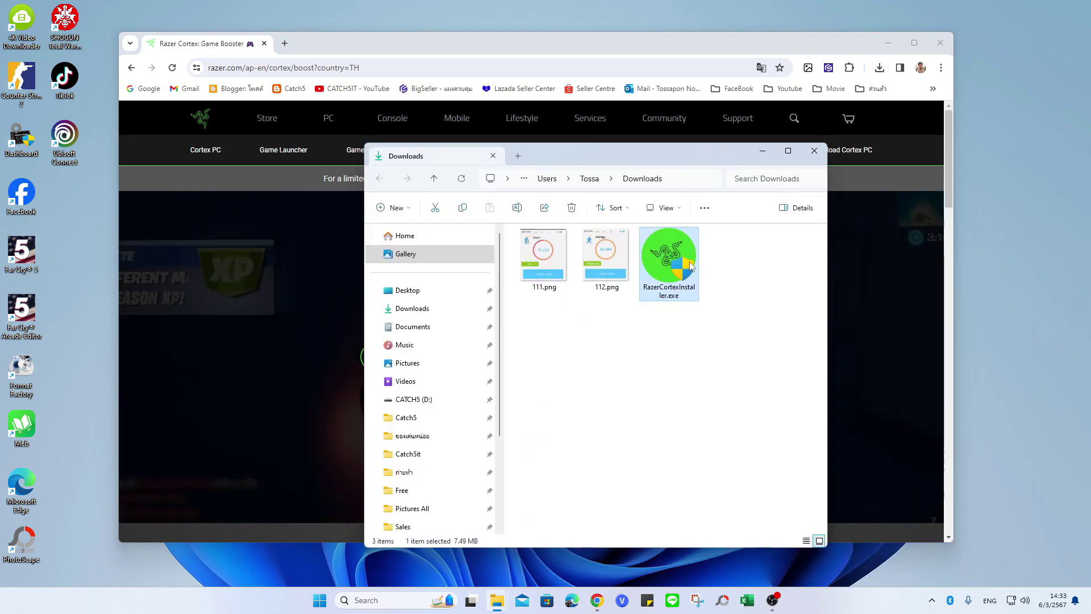
# Run RazerCortexInstaller.exe, minimize the browser and close the Downloads window.
pyautogui.doubleClick(691, 266)
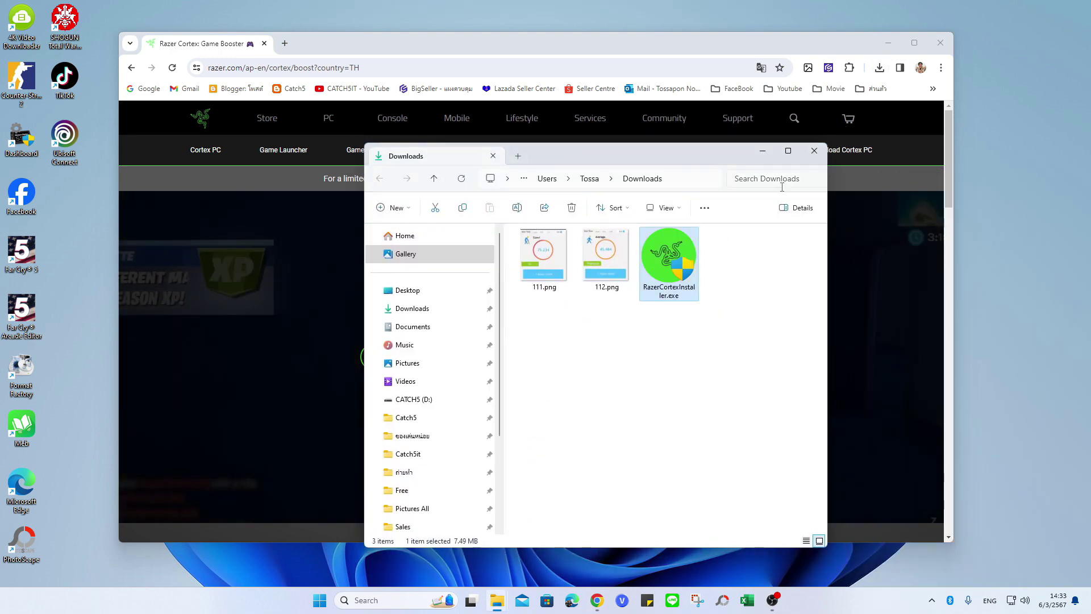
pyautogui.click(887, 42)
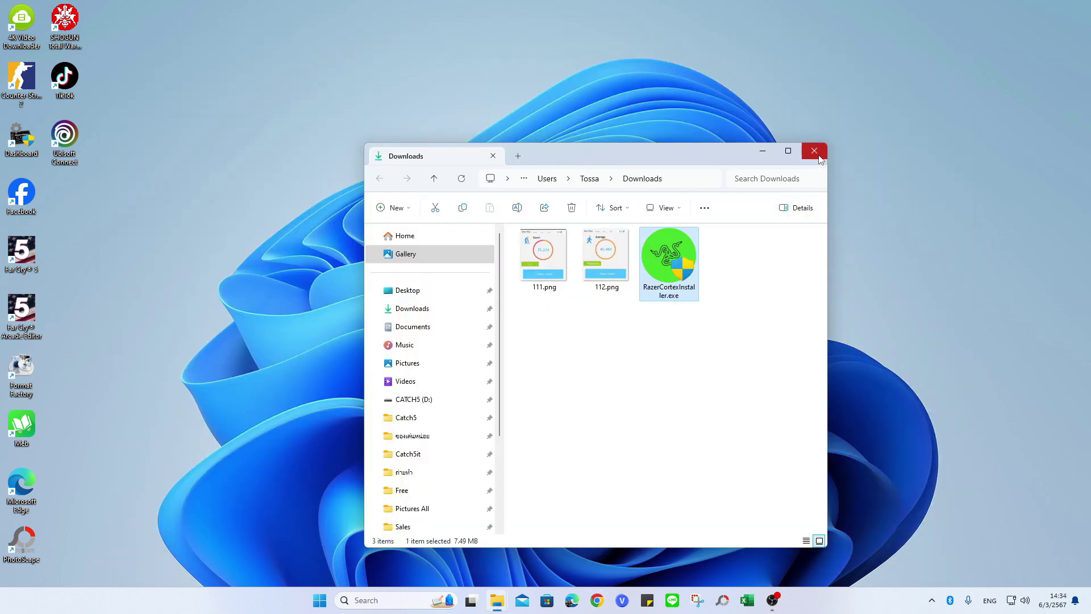
pyautogui.click(815, 151)
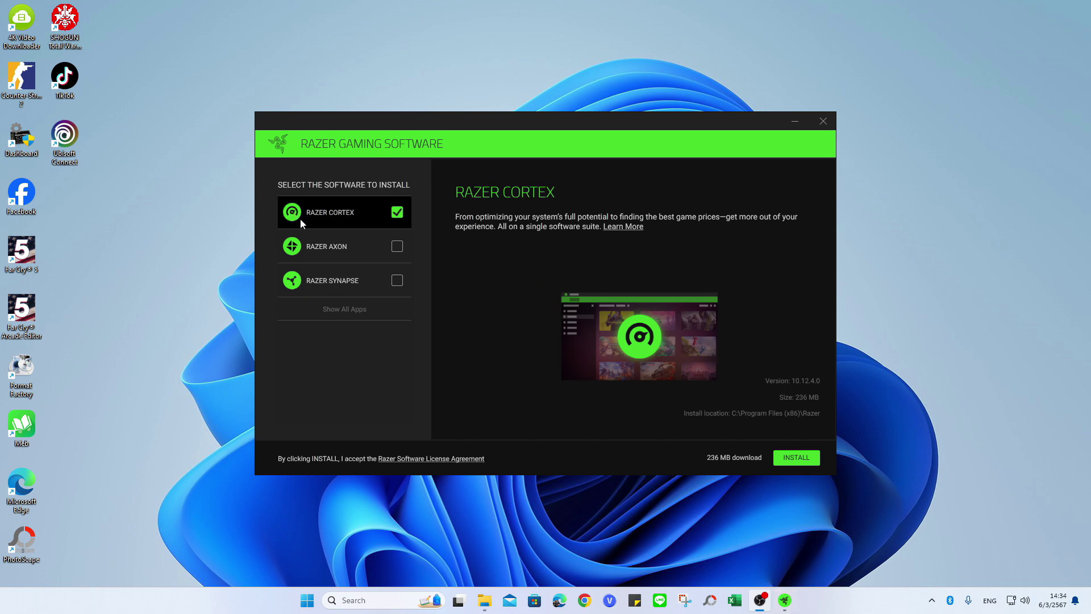
# Install Razer Cortex without Razer Axon and launch it once the installation is complete.
pyautogui.click(806, 460)
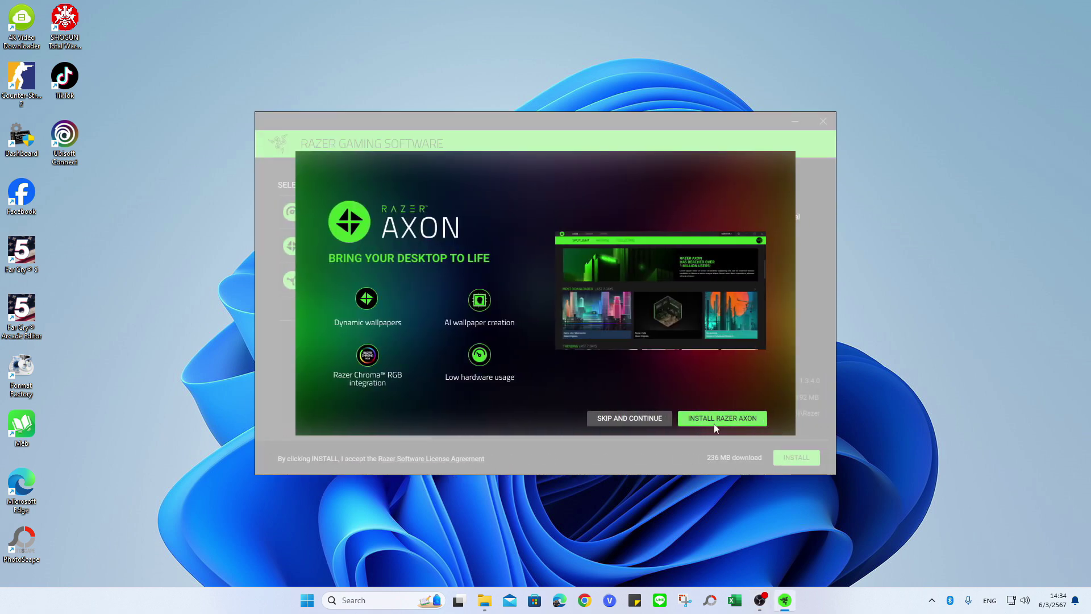
pyautogui.click(653, 421)
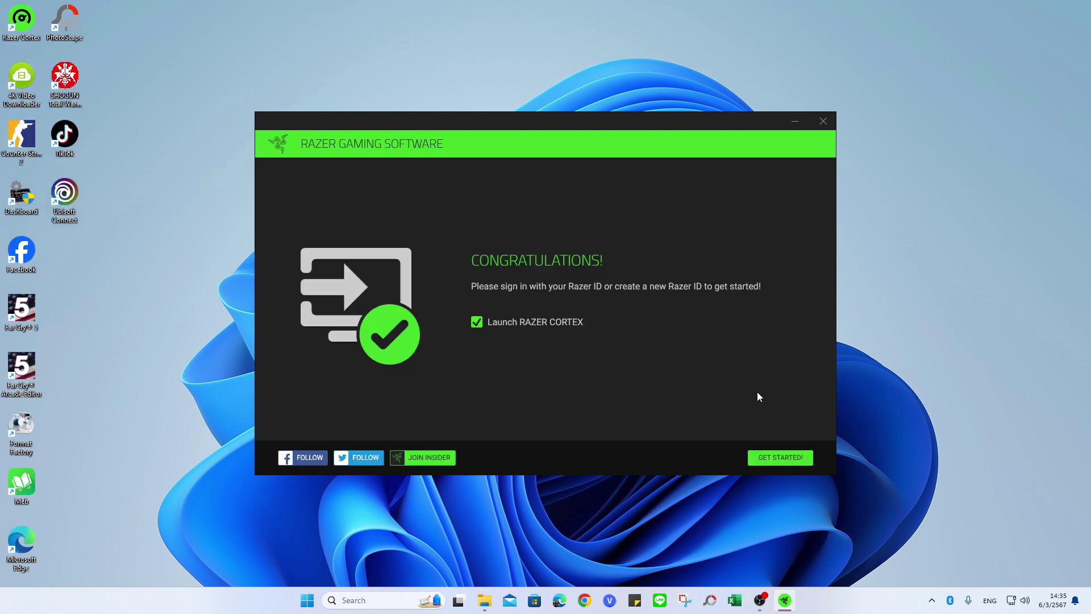
pyautogui.click(773, 462)
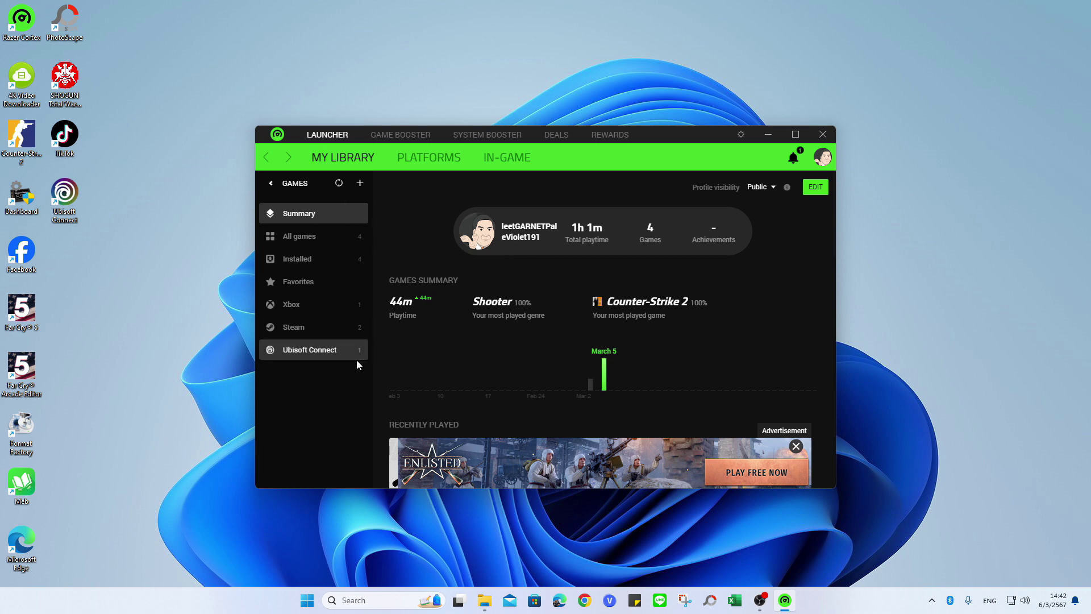
# Look through the library's game lists for All games, Xbox, Steam and Ubisoft Connect.
pyautogui.click(329, 242)
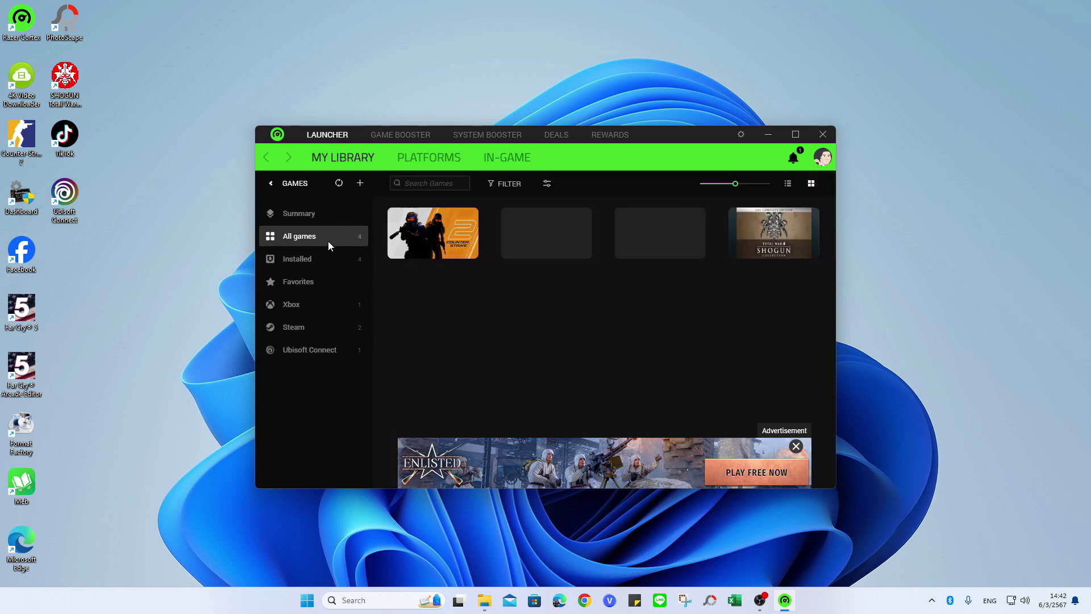
pyautogui.click(307, 311)
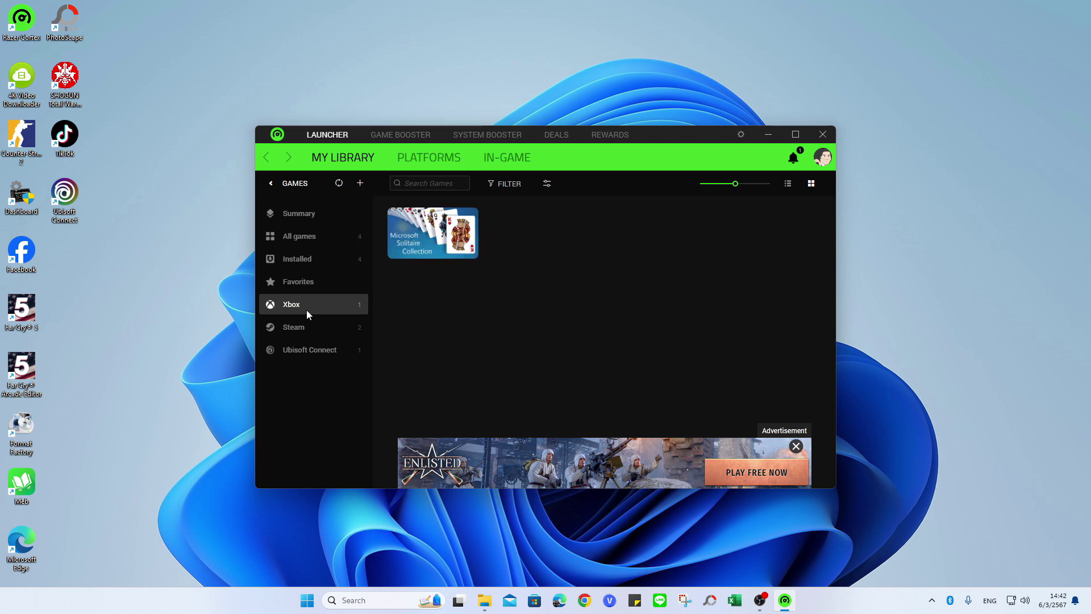
pyautogui.click(306, 329)
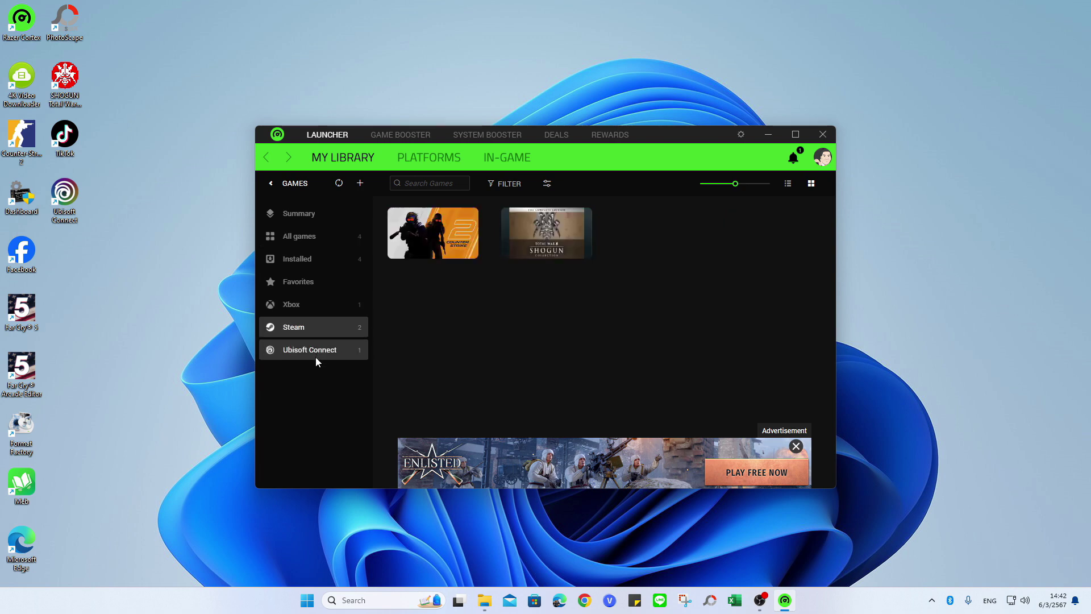
pyautogui.click(308, 353)
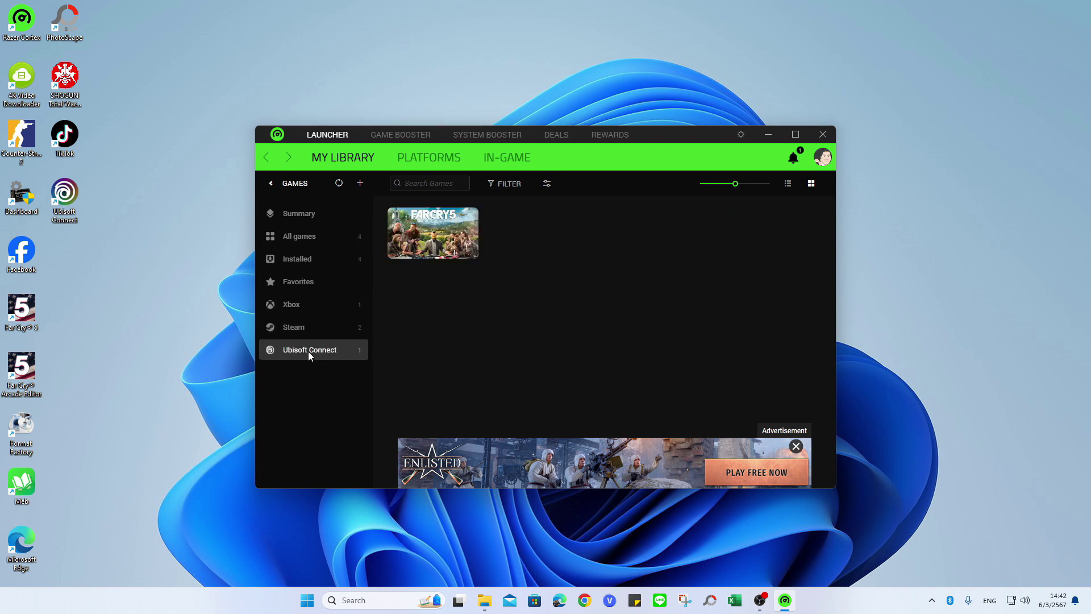
pyautogui.click(314, 310)
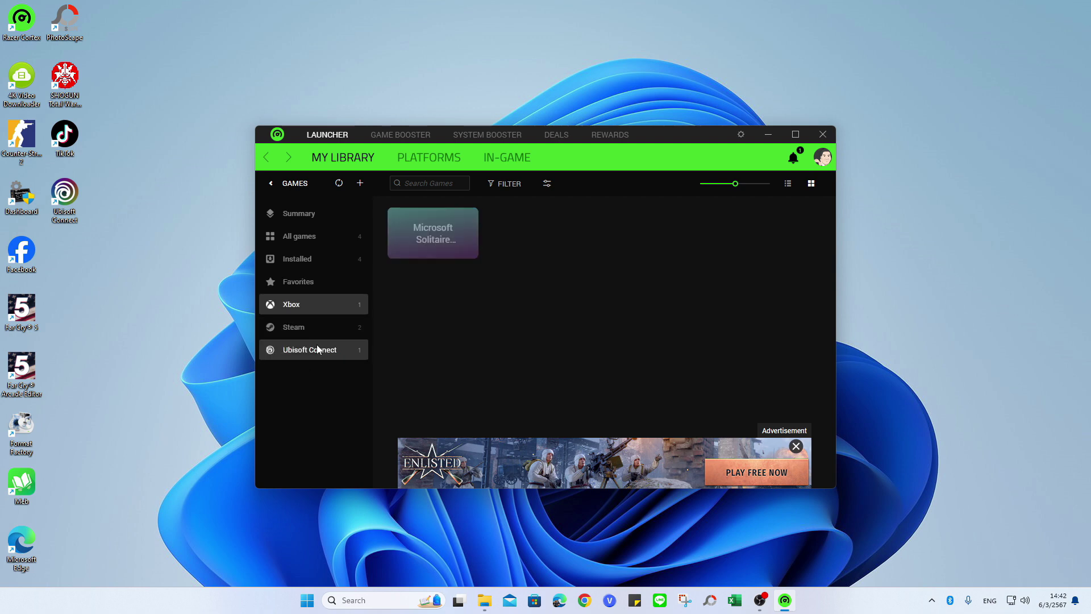
pyautogui.click(316, 345)
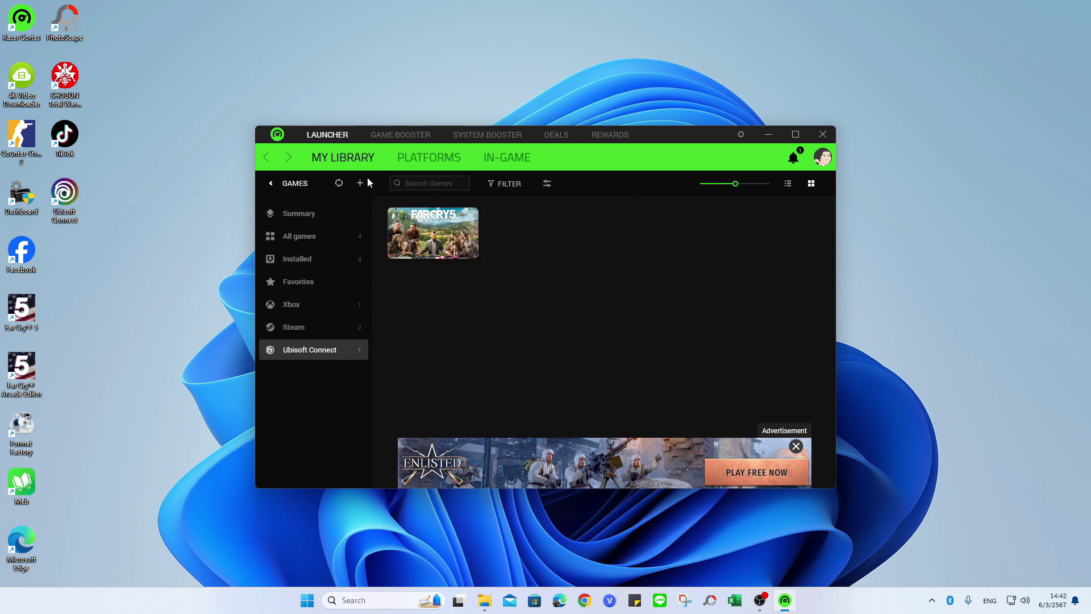
# Run a Game Booster boost with the preselected optimization items.
pyautogui.click(389, 140)
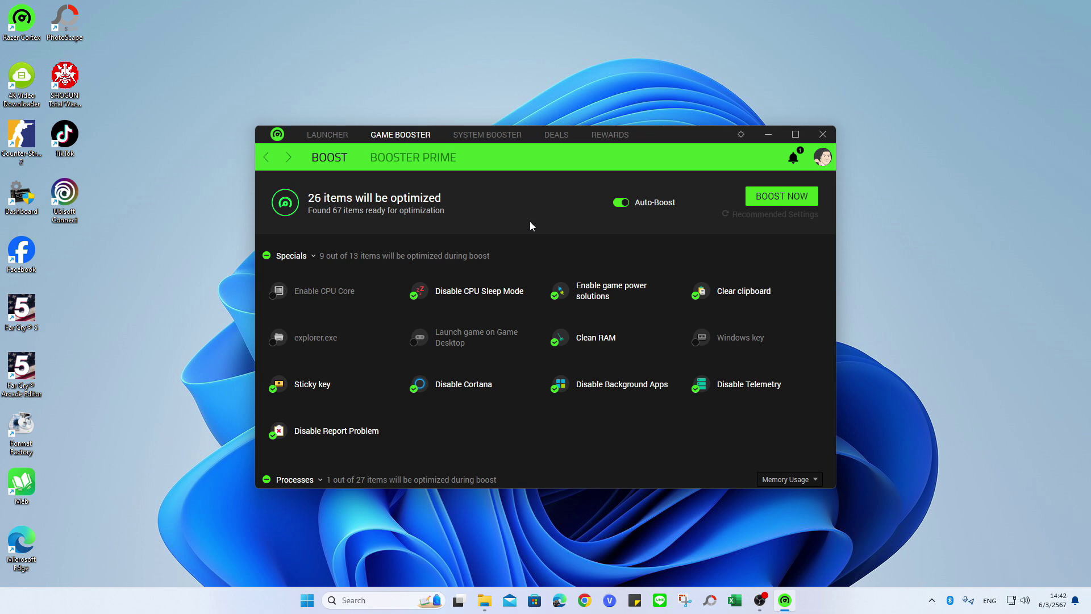
pyautogui.click(778, 201)
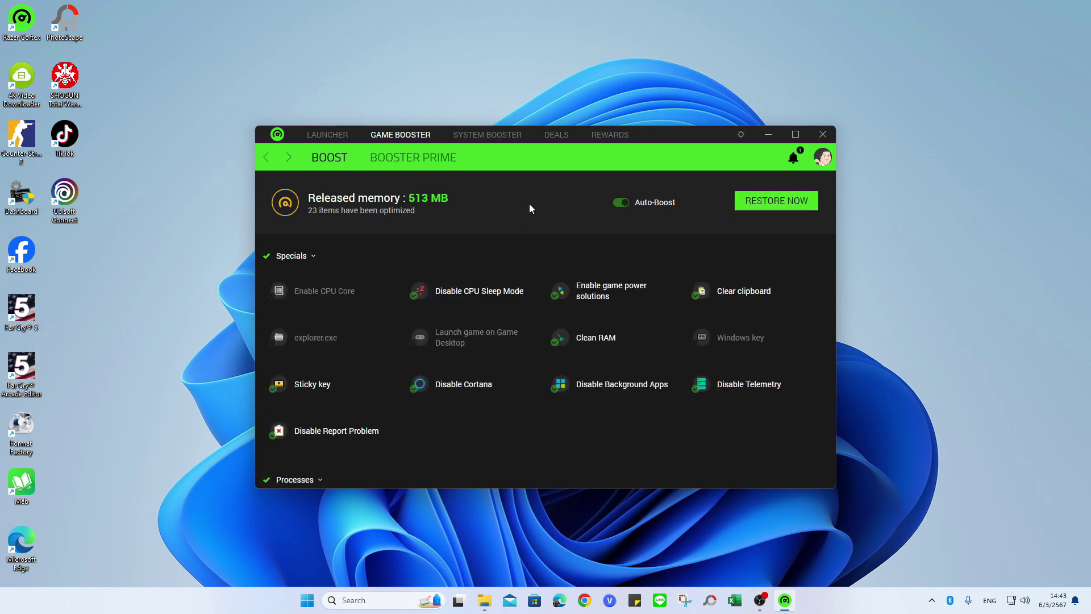
# Scan the PC with System Booster's System Clean and clean the junk files it selects.
pyautogui.click(488, 138)
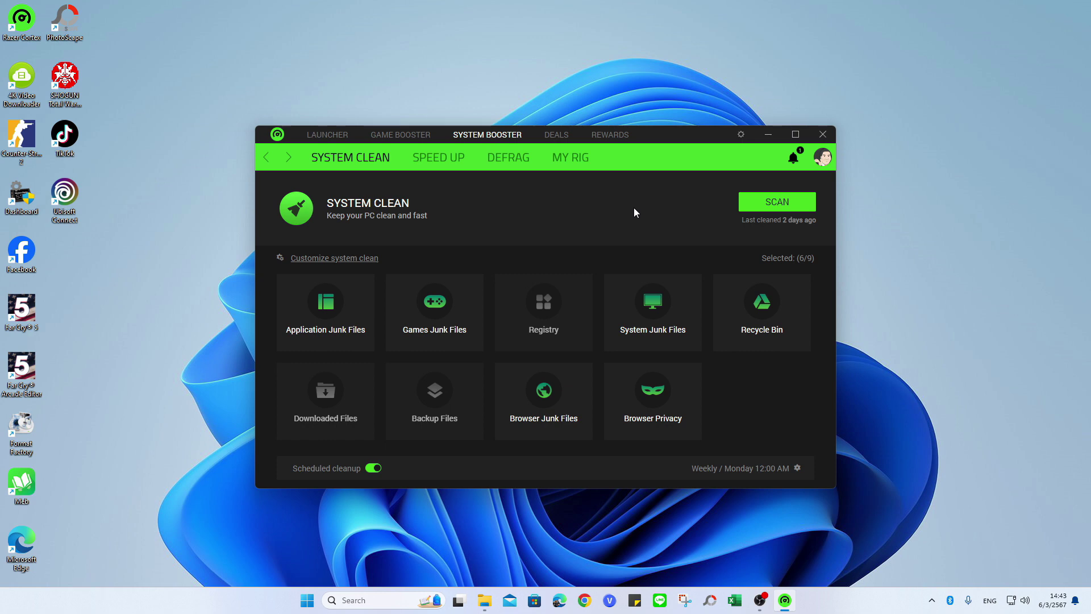
pyautogui.click(767, 204)
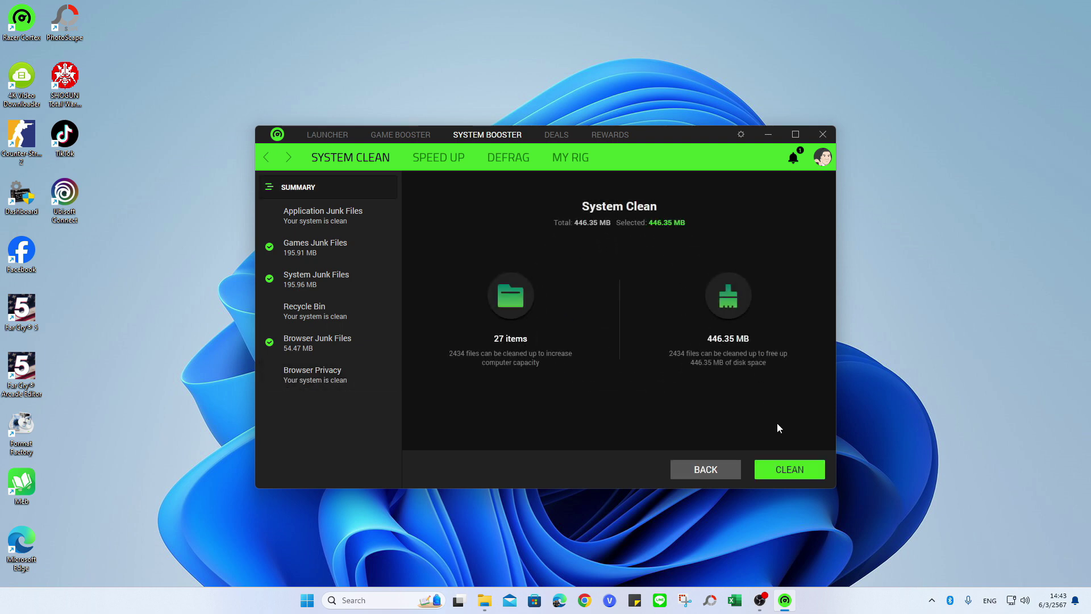
pyautogui.click(782, 469)
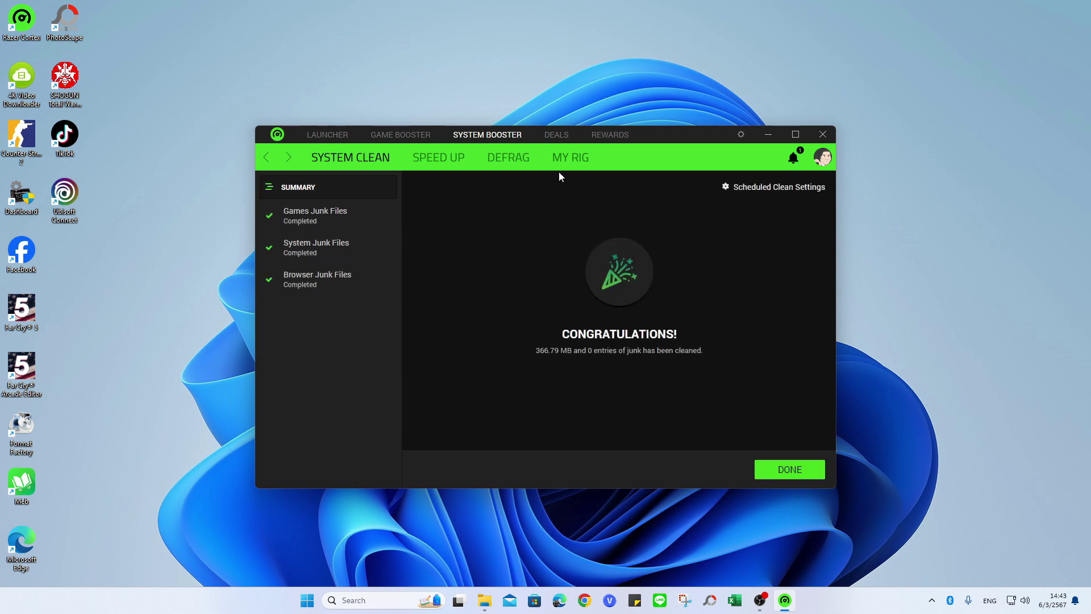
# Review the Game Booster result and examine Counter-Strike 2's FPS chart in the maximized launcher window.
pyautogui.click(416, 140)
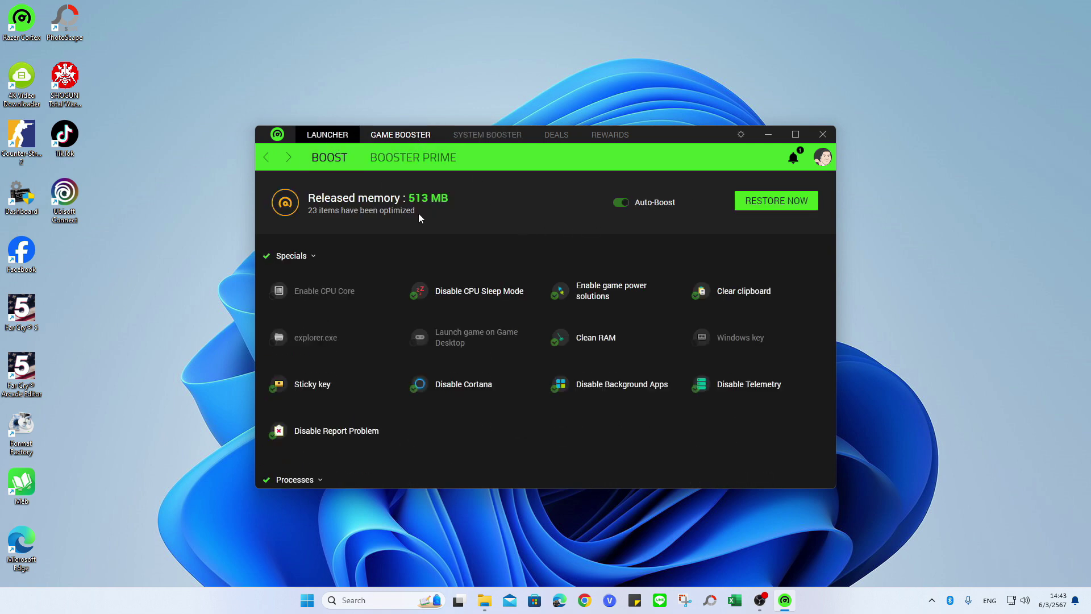
pyautogui.click(445, 247)
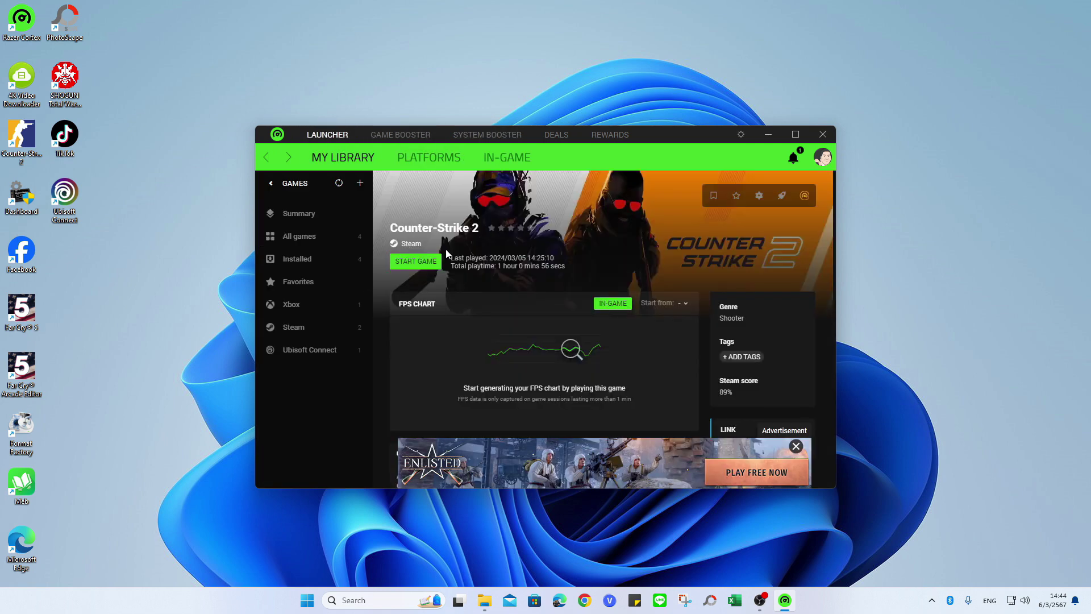
pyautogui.scroll(-1, 579, 312)
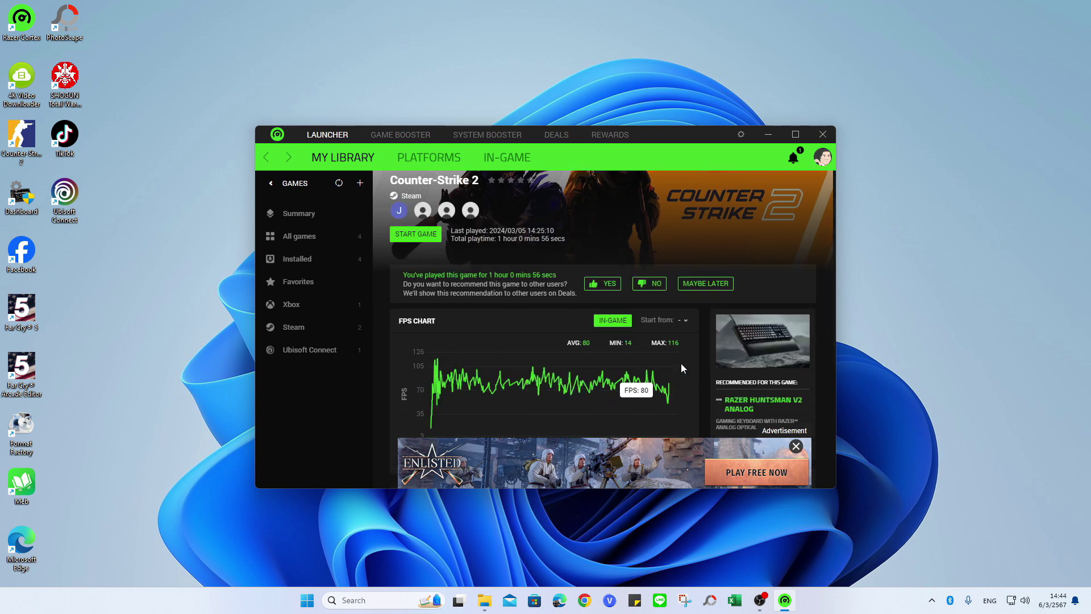
pyautogui.click(795, 134)
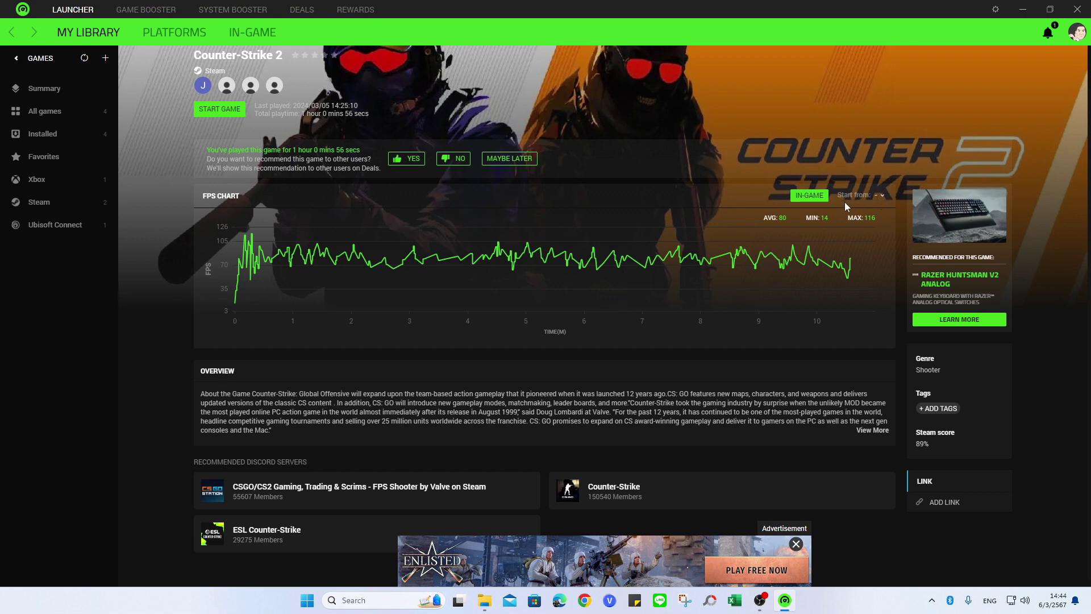
pyautogui.scroll(1, 790, 202)
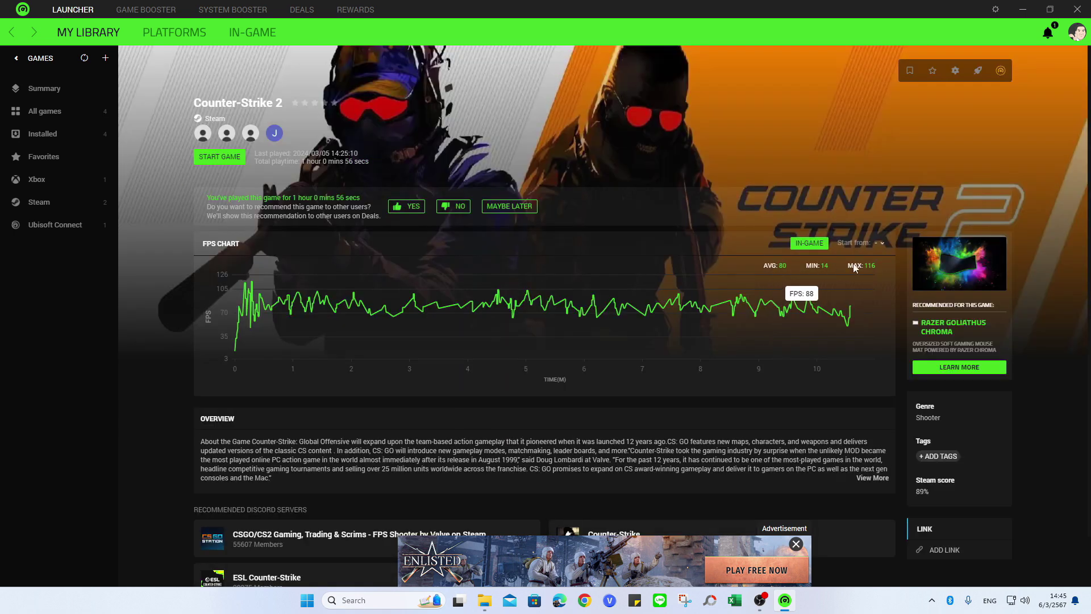
# Switch on the in-game Custom Display to examine its overlay options, and switch it off again.
pyautogui.click(809, 244)
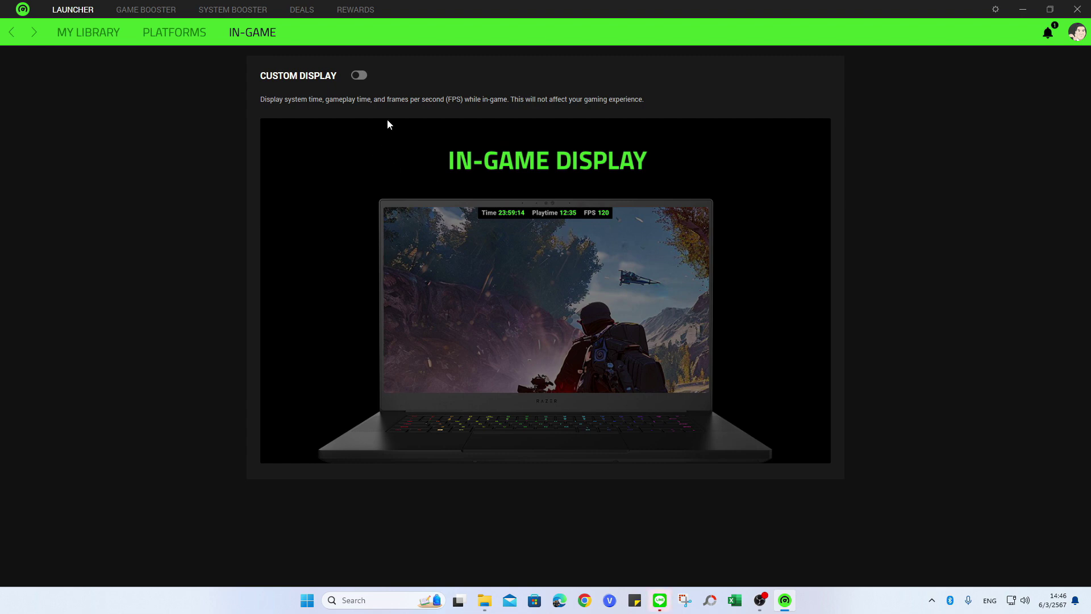
pyautogui.click(360, 75)
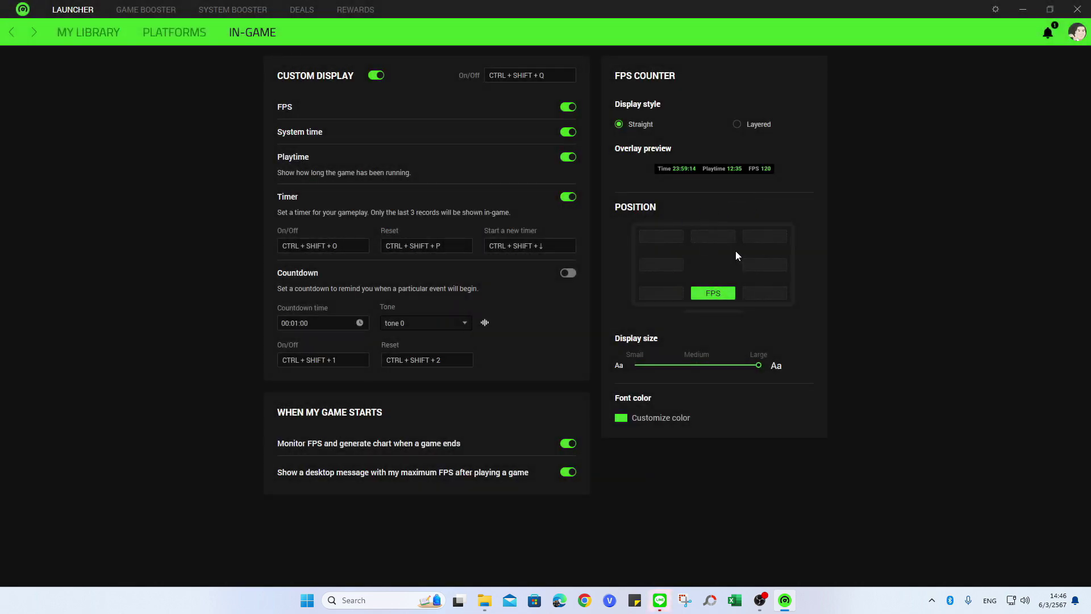
pyautogui.click(377, 76)
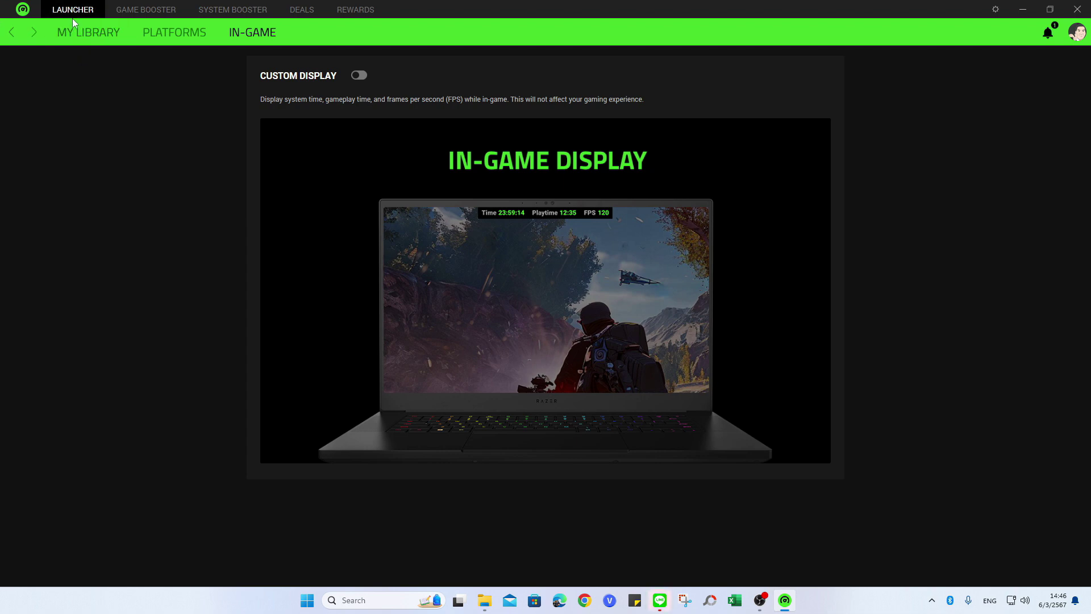
# Open Counter-Strike 2's page from the recently played games in My Library.
pyautogui.click(76, 29)
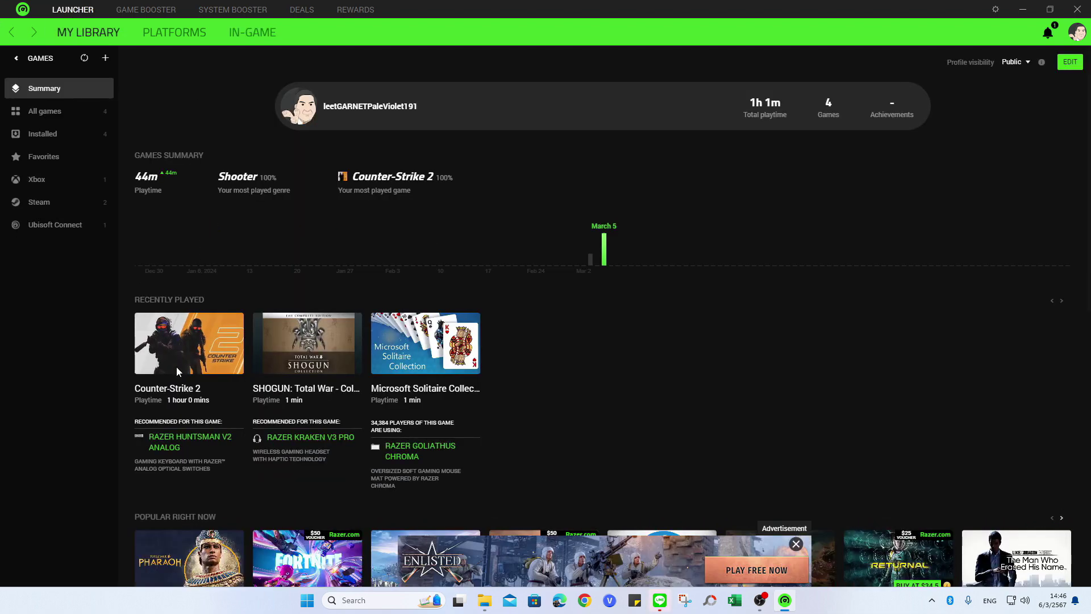
pyautogui.click(177, 371)
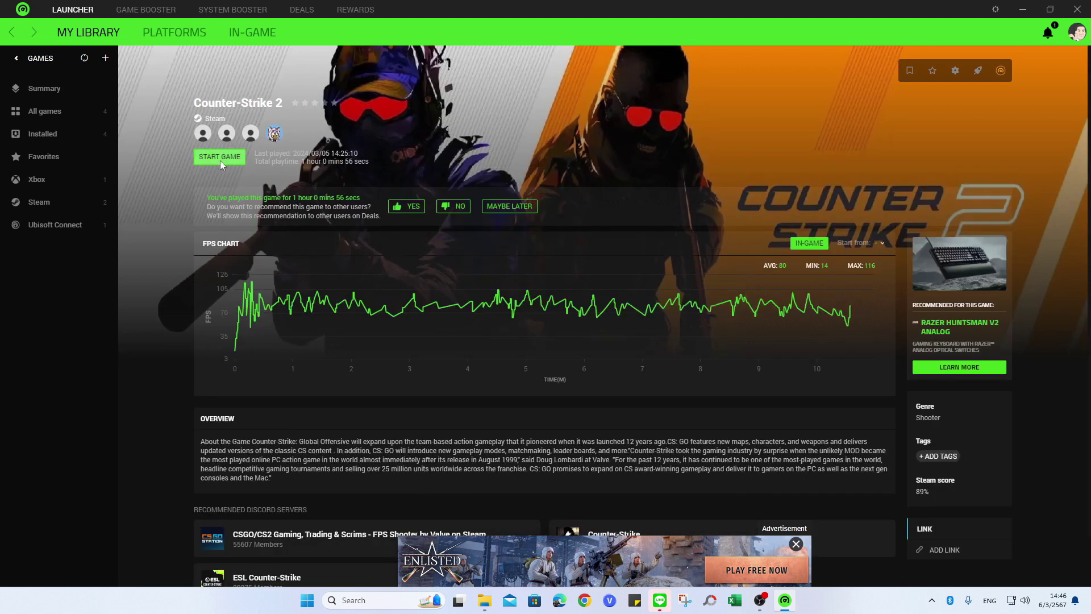